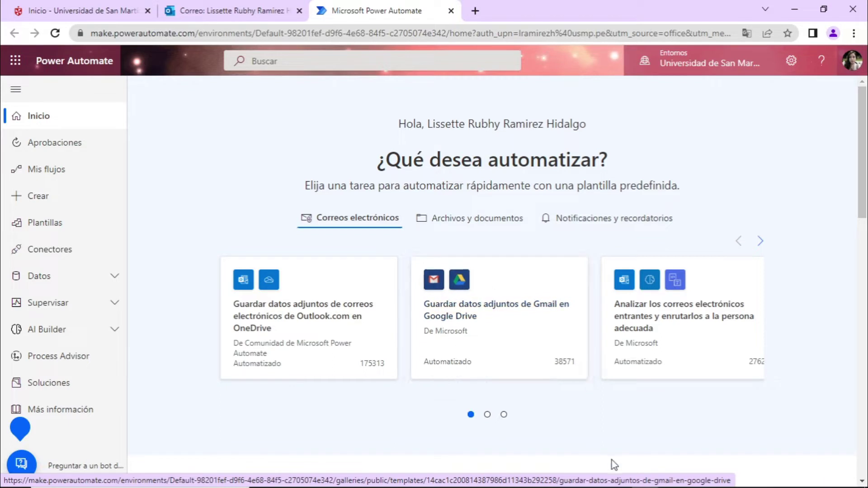
Go to Data > Connections, refresh the list, and start a new connection
left_click(50, 281)
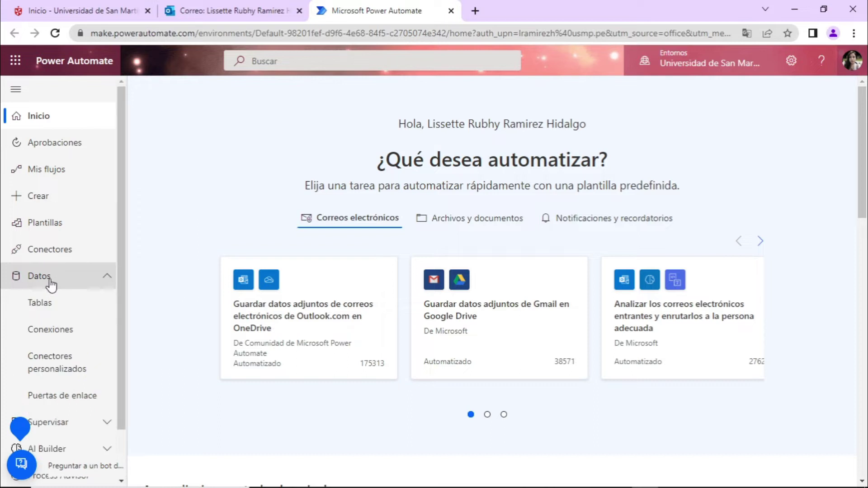
left_click(52, 333)
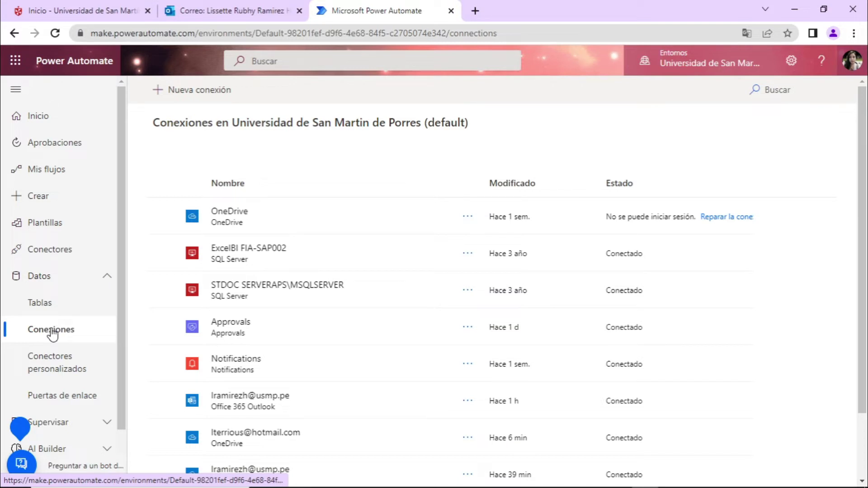
left_click(54, 335)
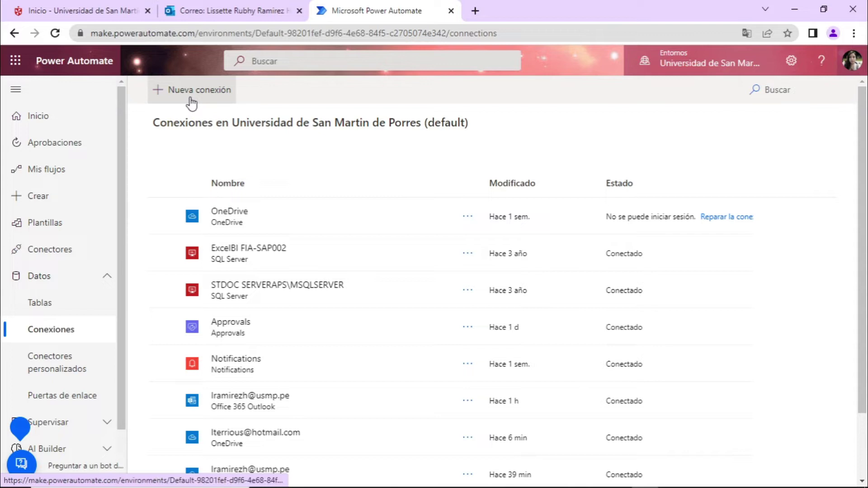
left_click(190, 98)
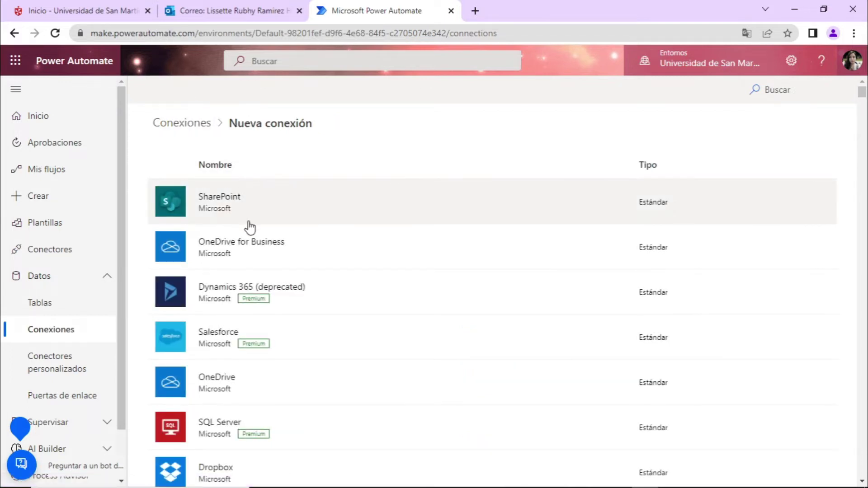
Scroll the connector list down to Approvals and select it
scroll(248, 228, "down", 7)
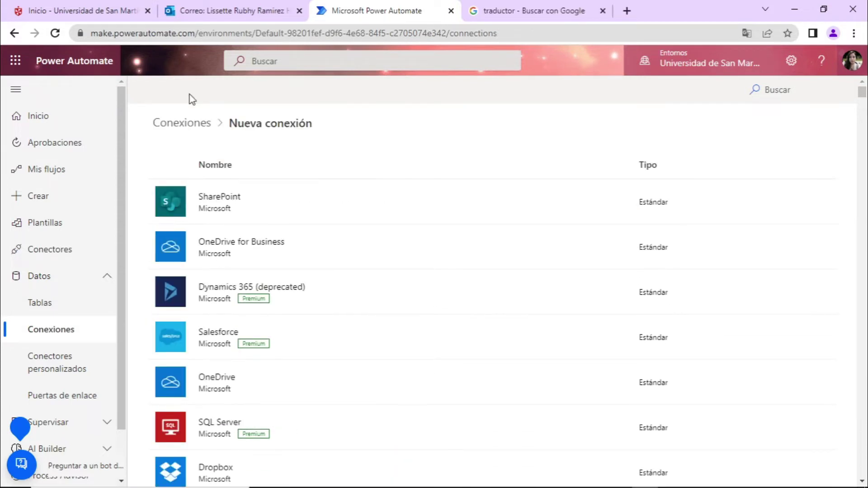
scroll(264, 238, "down", 6)
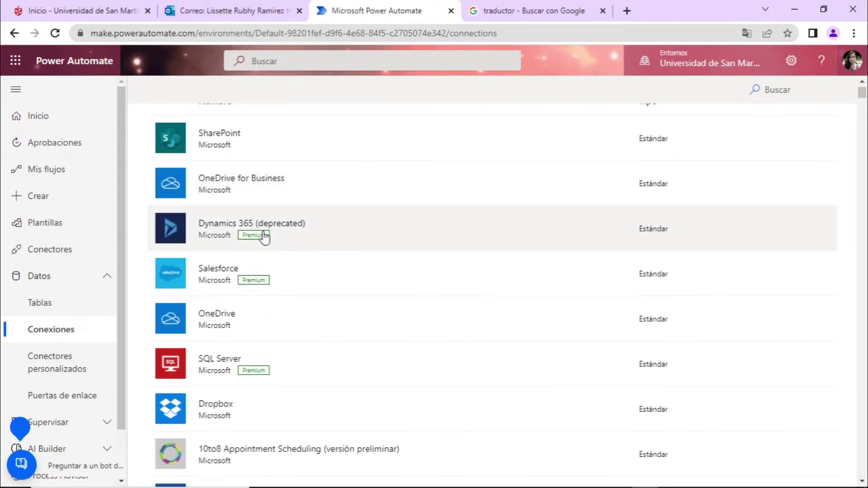
scroll(265, 238, "down", 10)
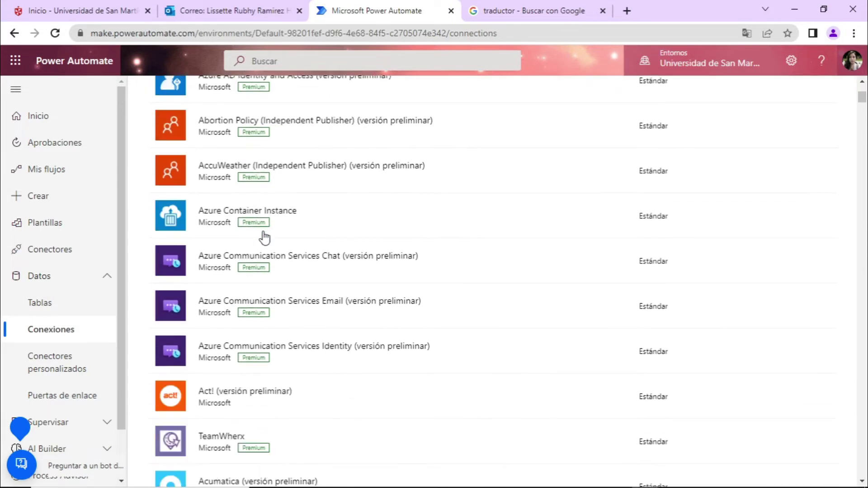
scroll(264, 239, "down", 9)
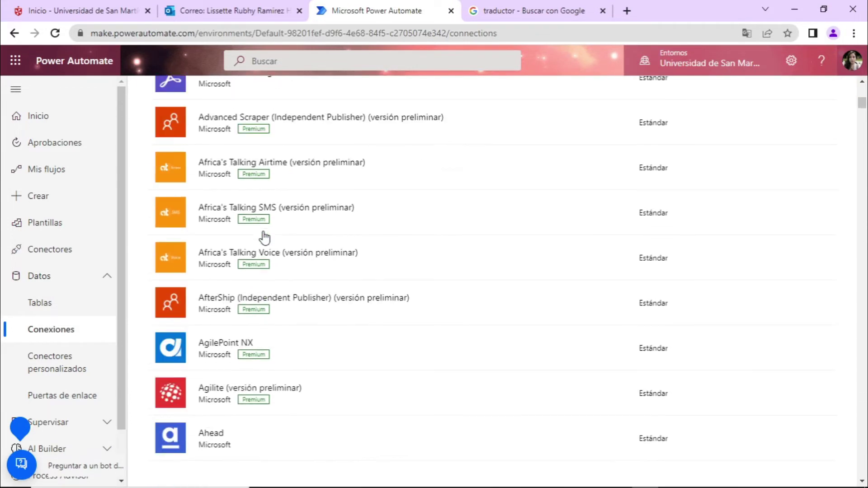
scroll(265, 238, "up", 3)
scroll(265, 238, "up", 3)
scroll(264, 239, "down", 6)
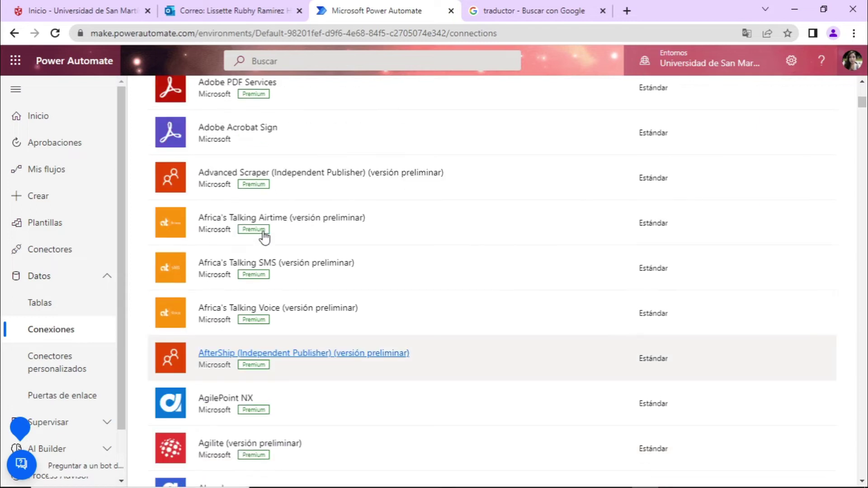
scroll(264, 238, "down", 3)
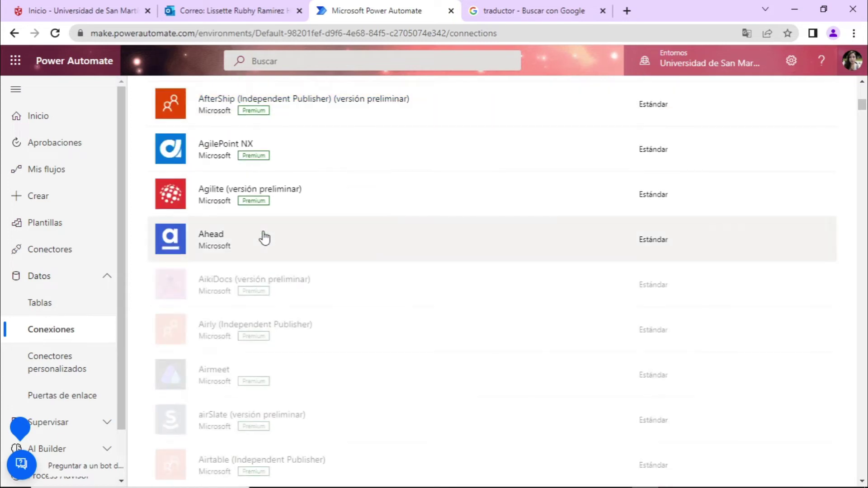
scroll(264, 238, "down", 3)
scroll(264, 238, "down", 8)
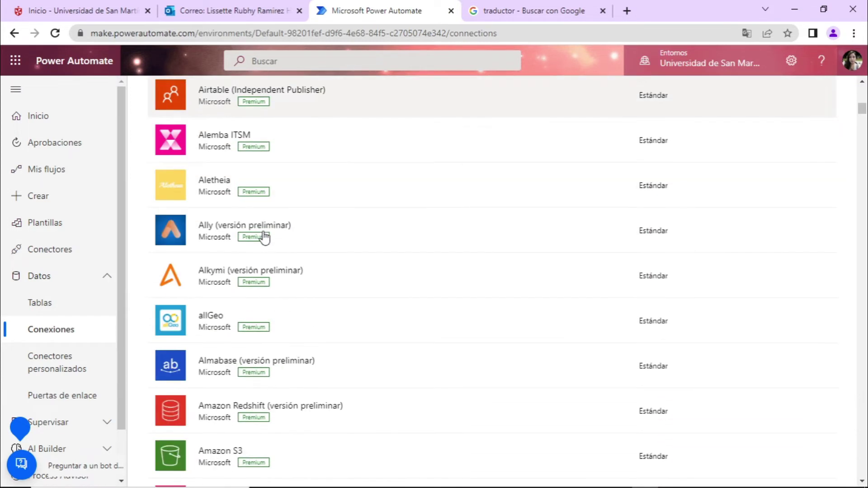
scroll(265, 238, "down", 8)
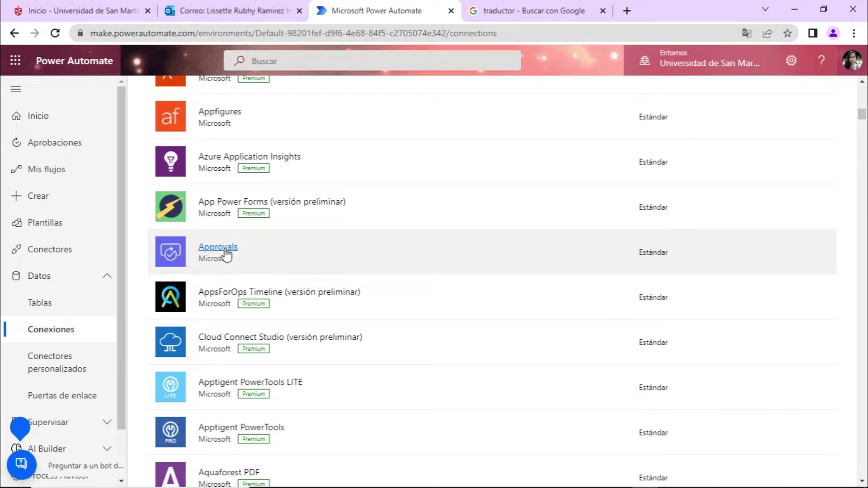
left_click(226, 253)
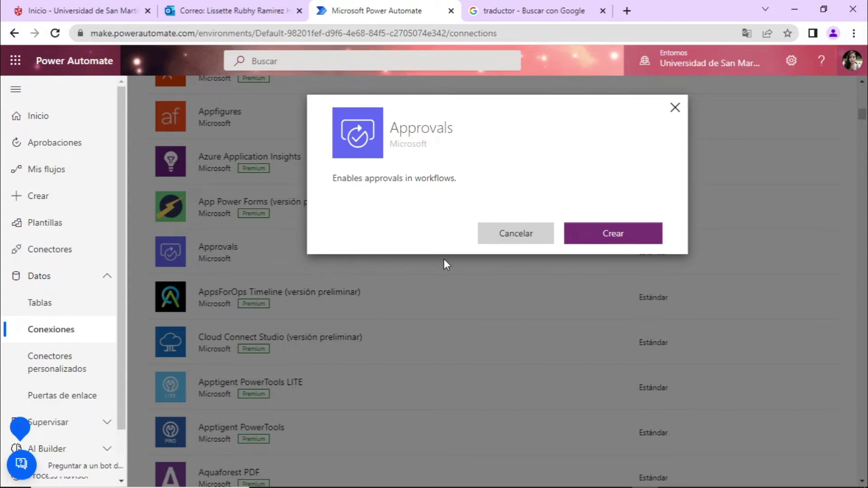
Create the Approvals connection and scroll the connections list to it
left_click(631, 236)
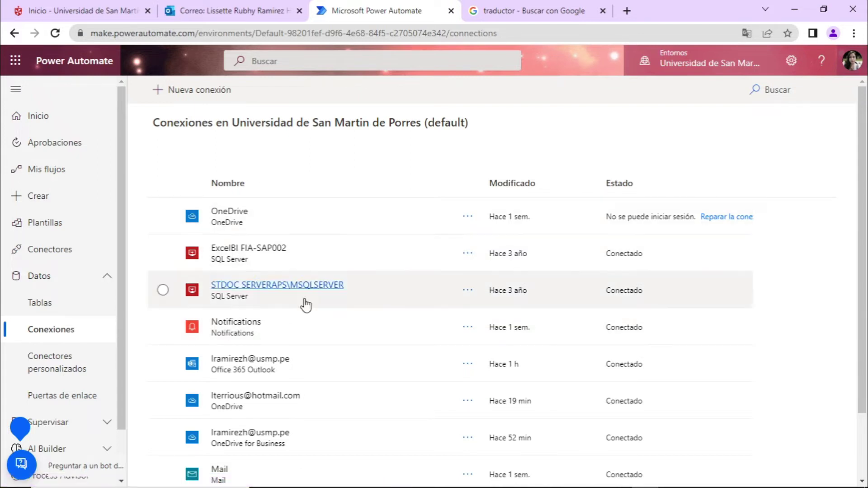
scroll(318, 310, "down", 2)
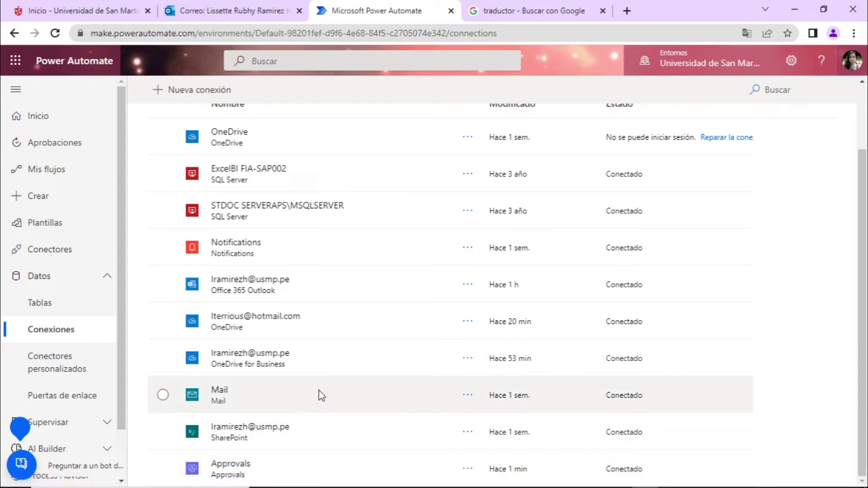
scroll(252, 233, "up", 2)
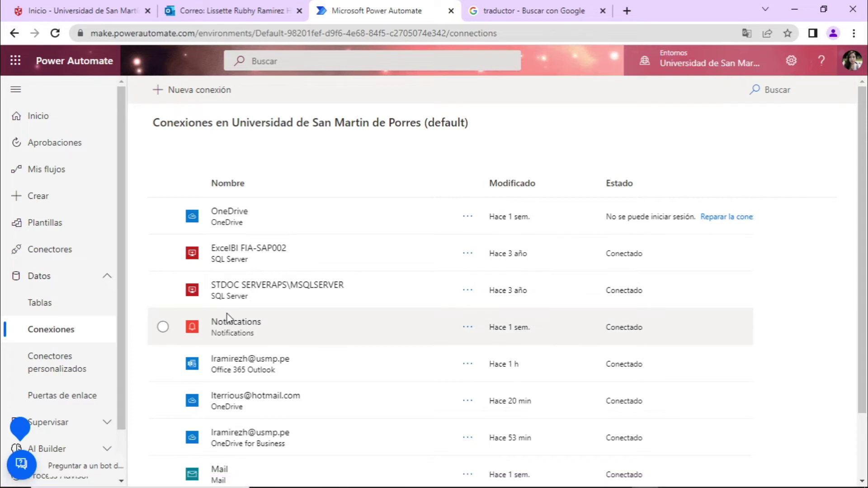
left_click(204, 90)
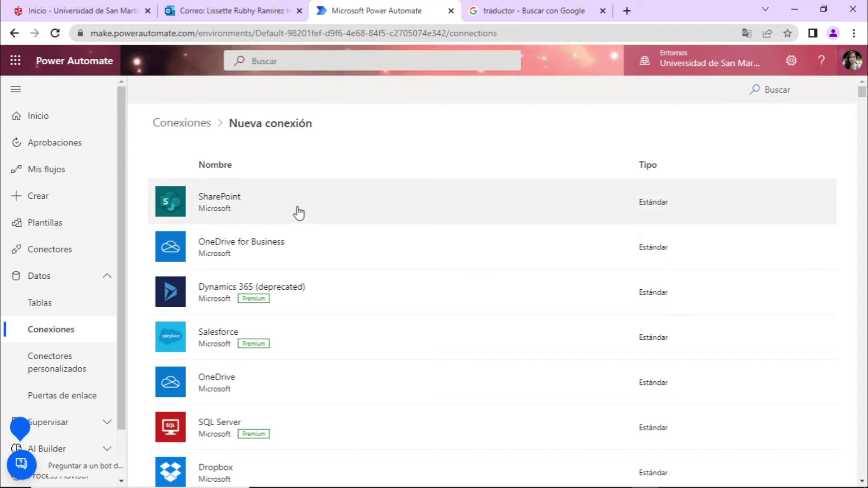
Choose the SharePoint connector for the new connection
left_click(333, 215)
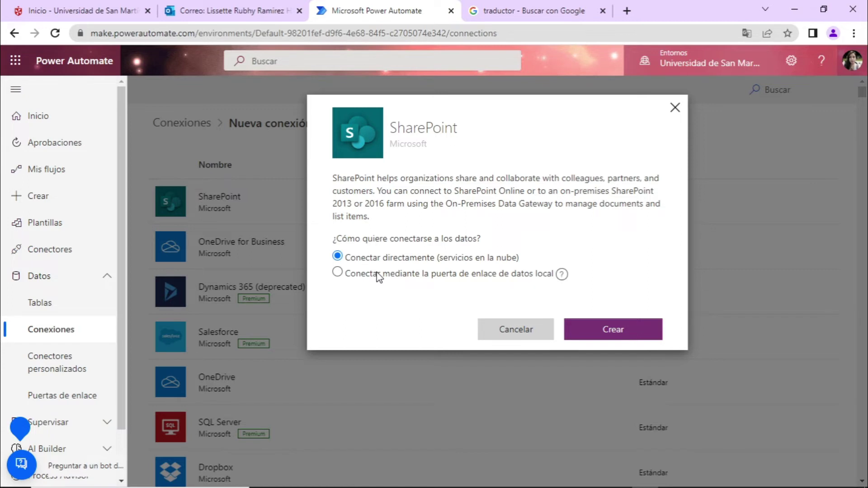
Connect SharePoint through the on-premises data gateway, entering the account username and password
left_click(365, 276)
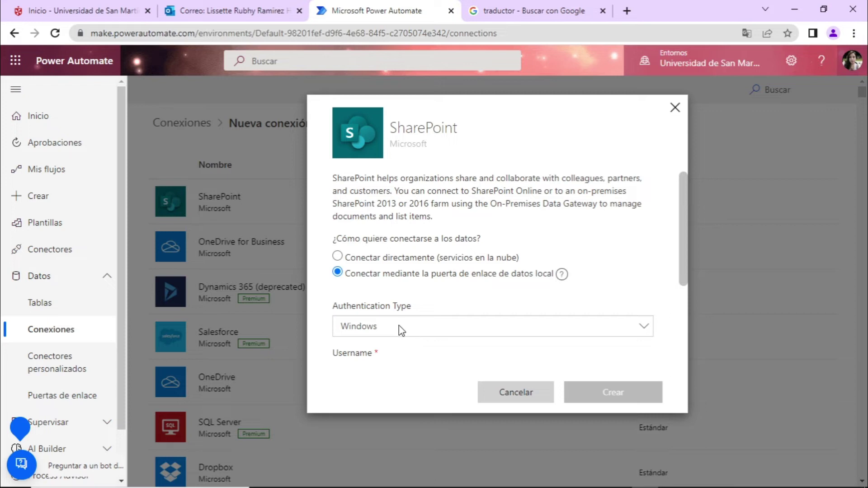
left_click_drag(686, 264, 691, 347)
left_click(405, 249)
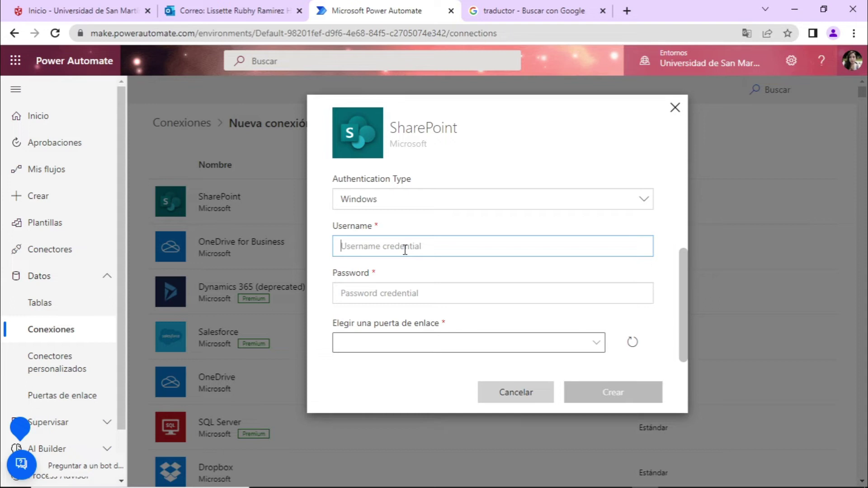
key("Tab")
type("********")
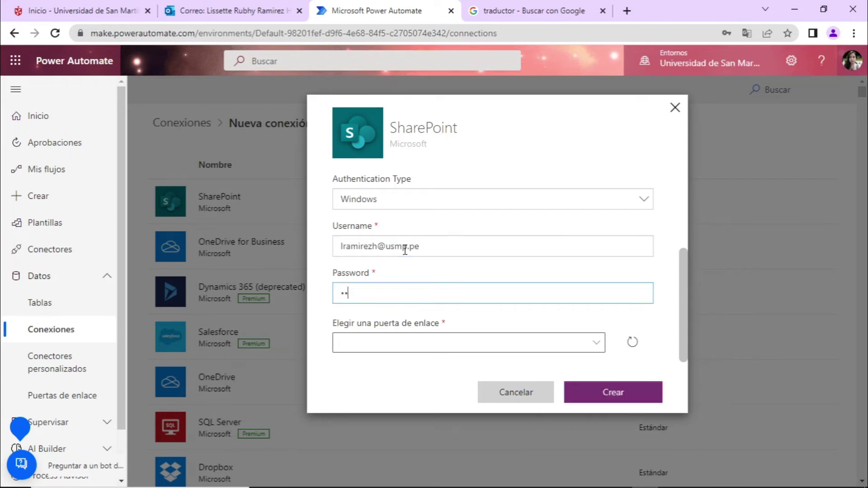
type("*****")
Pick the G_fame gateway and create the SharePoint connection
left_click(588, 351)
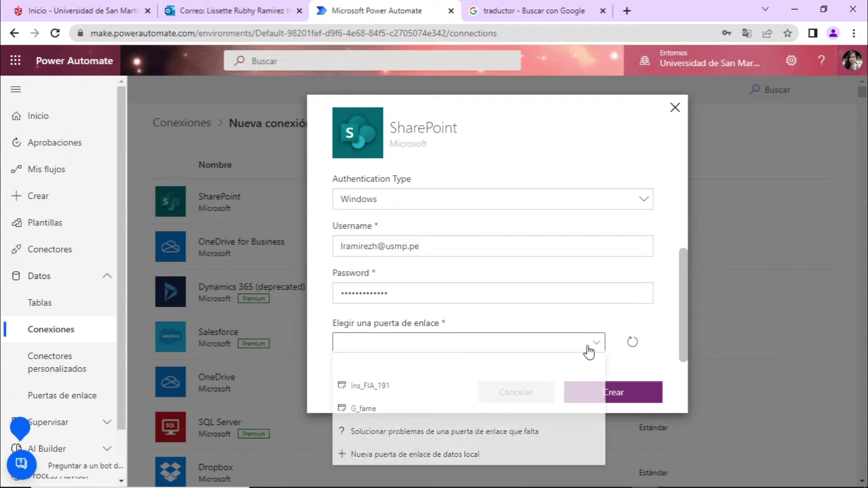
left_click(386, 410)
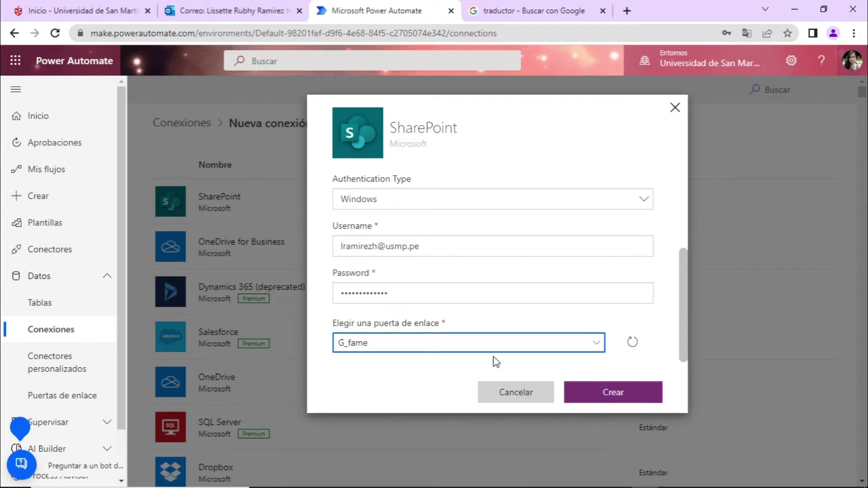
left_click(620, 400)
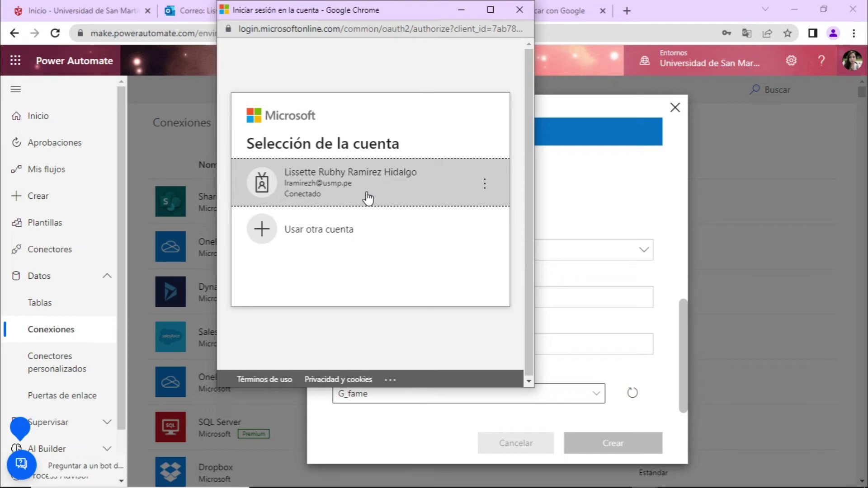
Sign in with the listed work account and decline saving the browser password
left_click(356, 197)
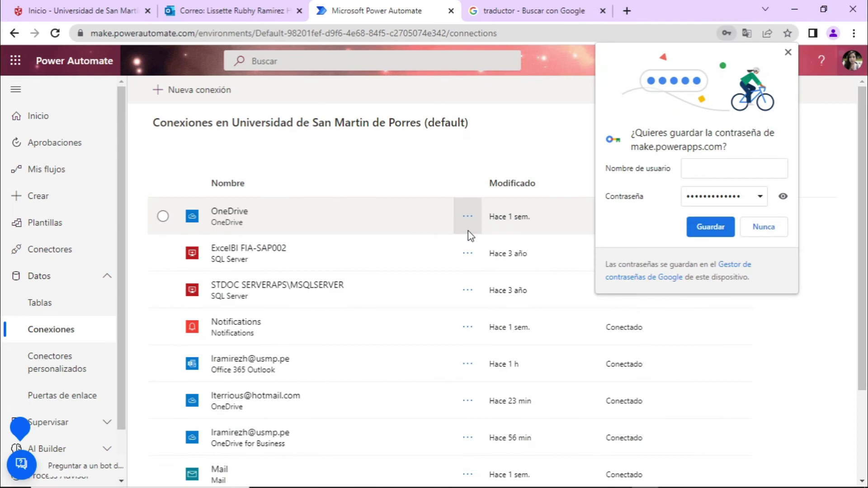
left_click(752, 229)
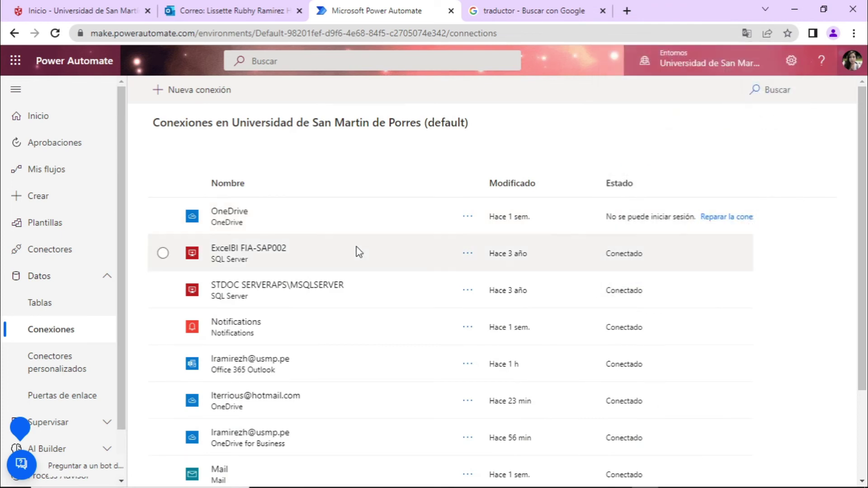
Scroll the connections list down to the new Approvals and SharePoint entries
scroll(358, 253, "down", 3)
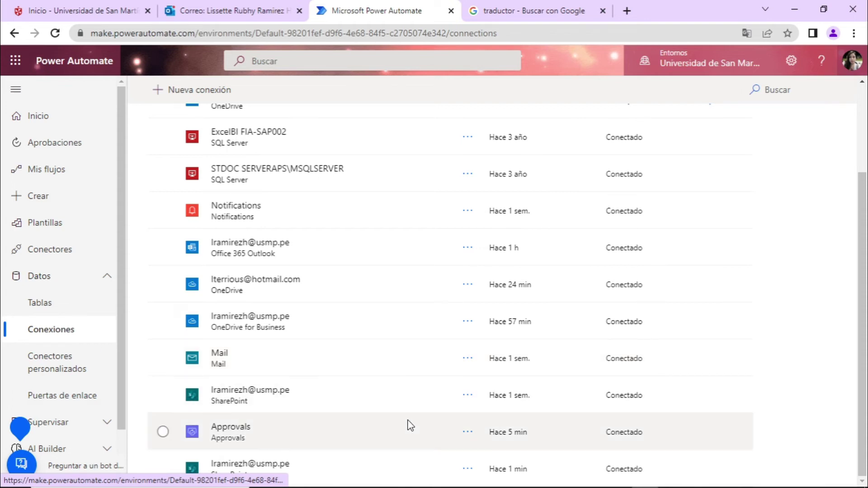
Delete the Approvals connection from its more-actions menu and confirm the deletion
left_click(164, 432)
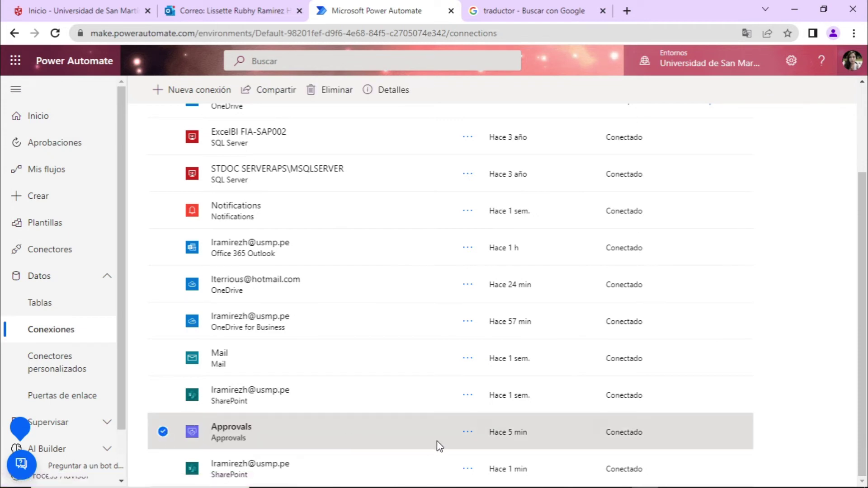
left_click(468, 433)
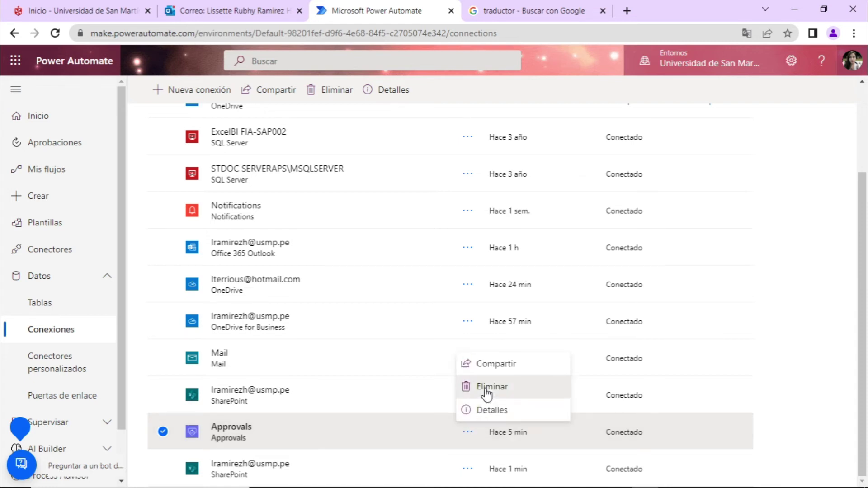
left_click(486, 388)
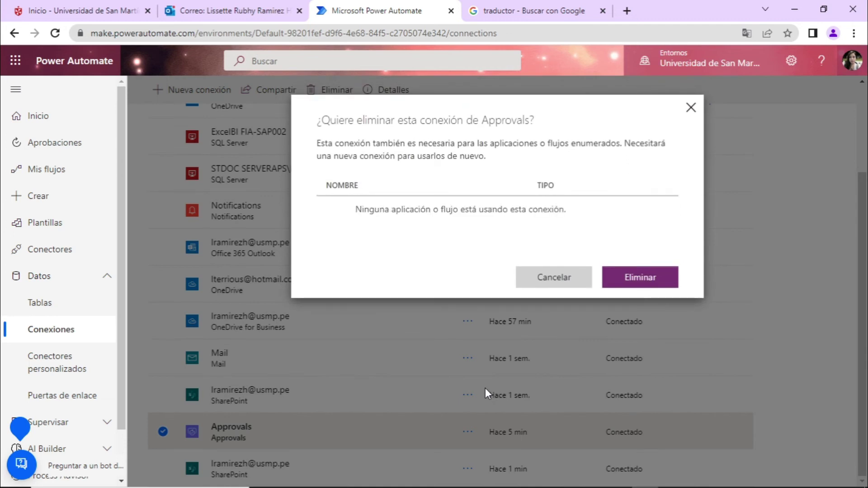
left_click(643, 285)
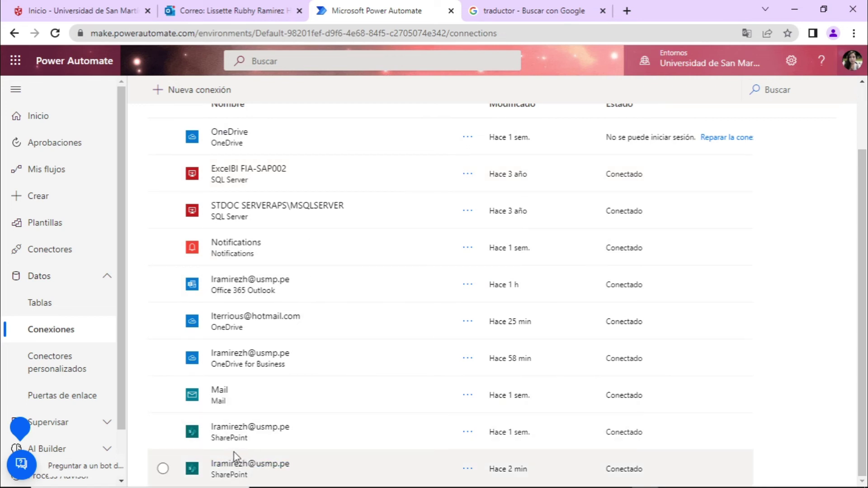
scroll(310, 429, "up", 2)
scroll(311, 429, "down", 2)
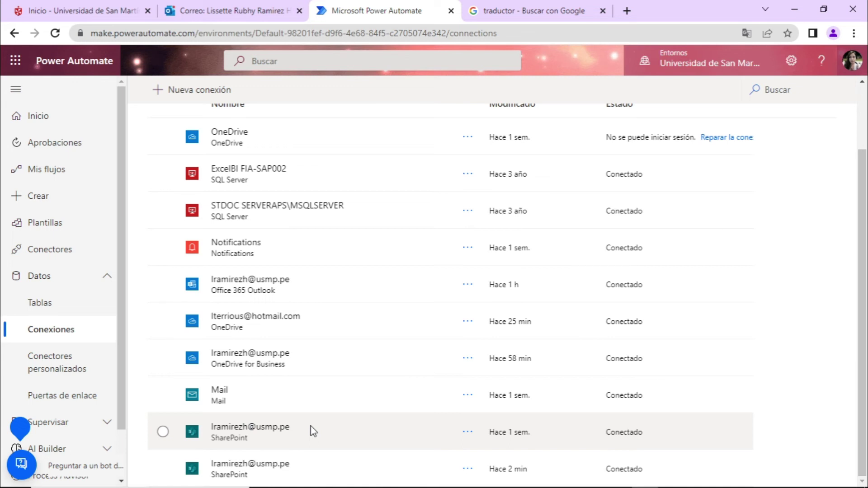
left_click(40, 276)
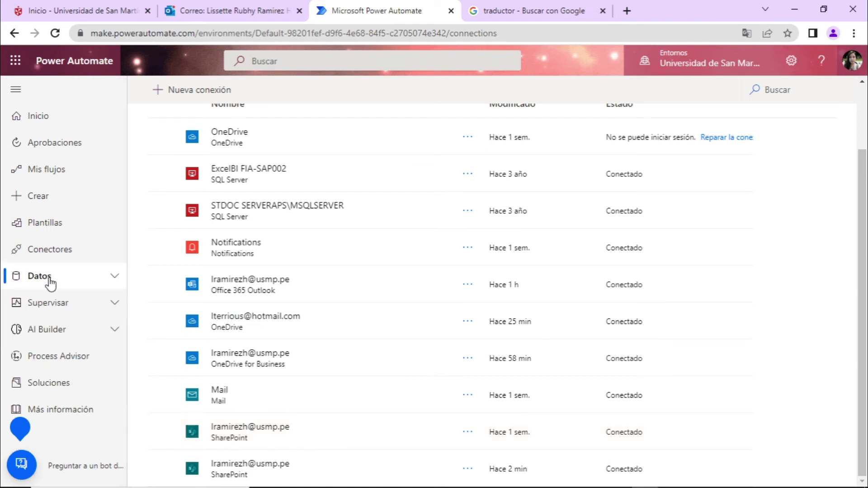
left_click(50, 284)
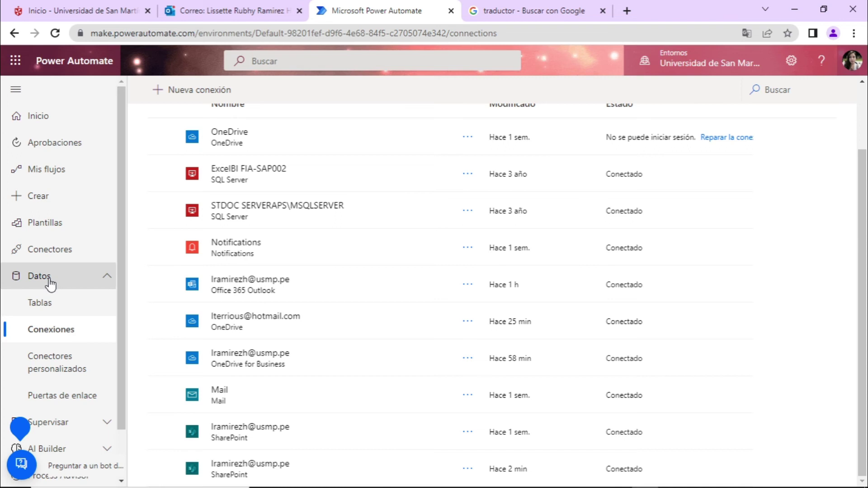
left_click(63, 333)
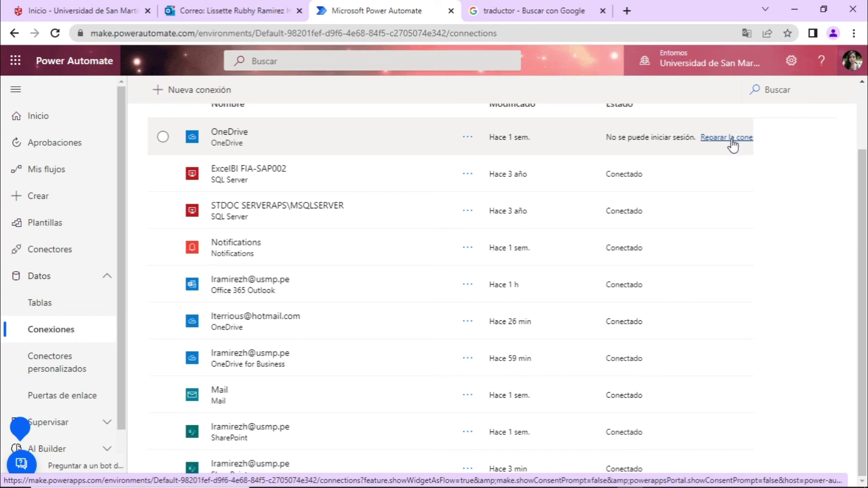
left_click(733, 144)
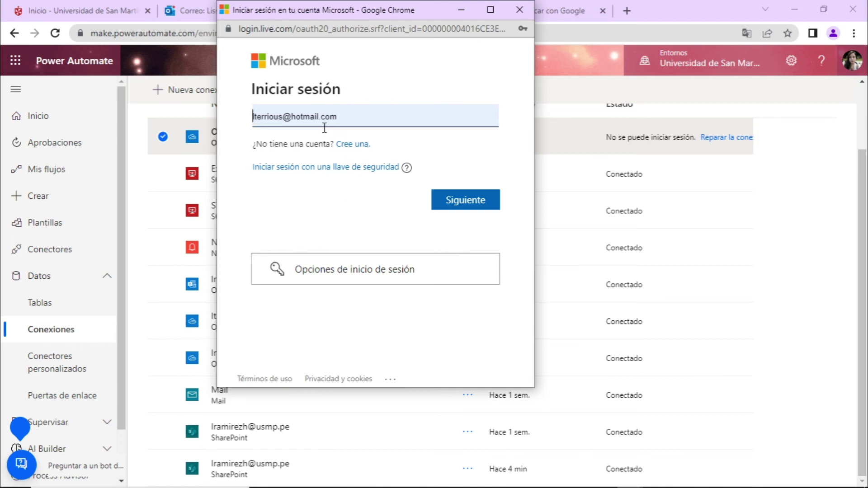
Close the Microsoft sign-in window opened by the OneDrive repair
left_click(519, 13)
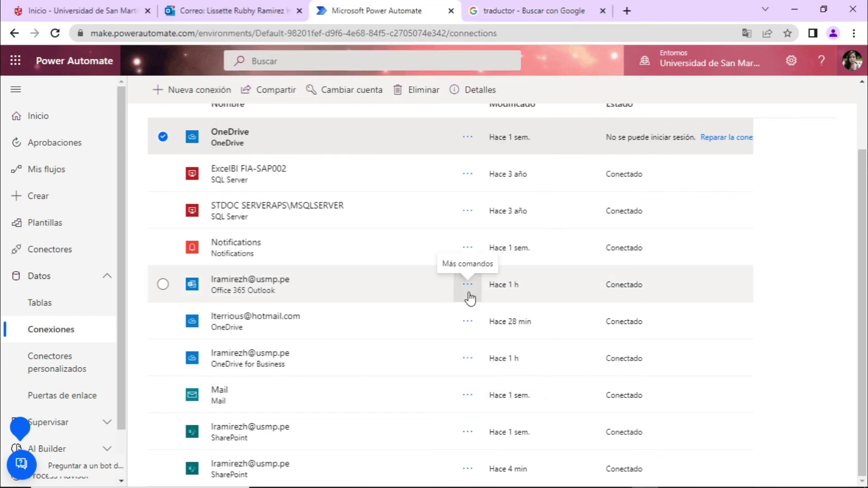